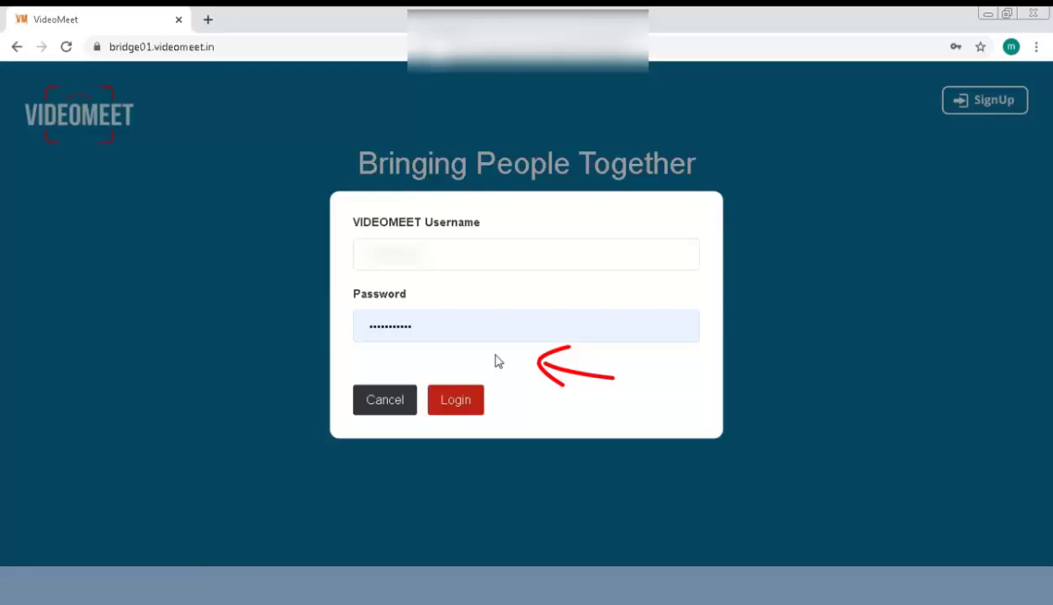
Log in to VideoMeet with the saved username and password.
{"action": "left_click", "coordinate": [451, 255]}
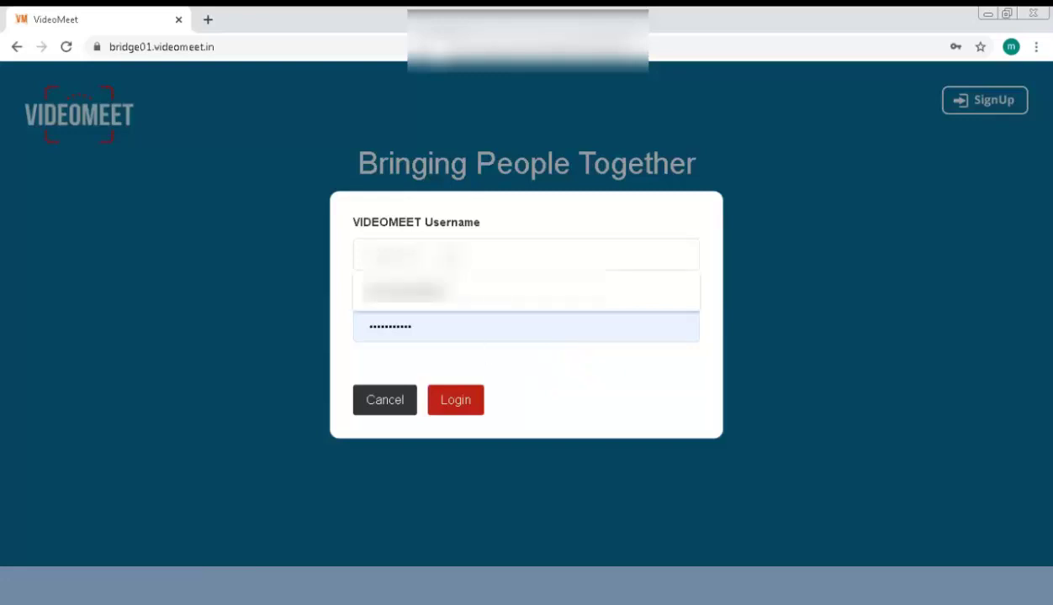
{"action": "type", "text": "*******"}
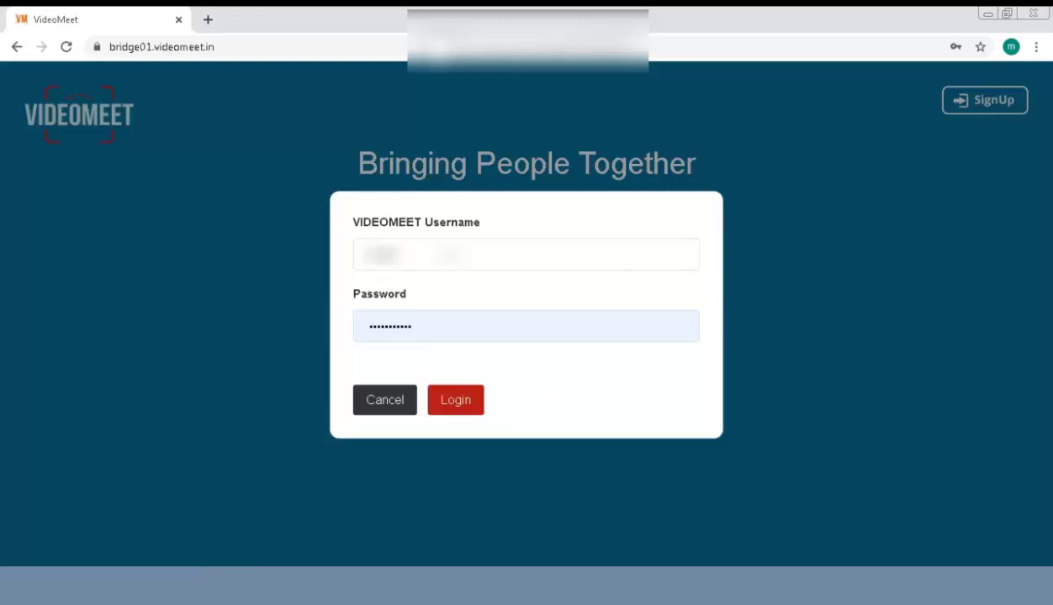
{"action": "left_click", "coordinate": [458, 402]}
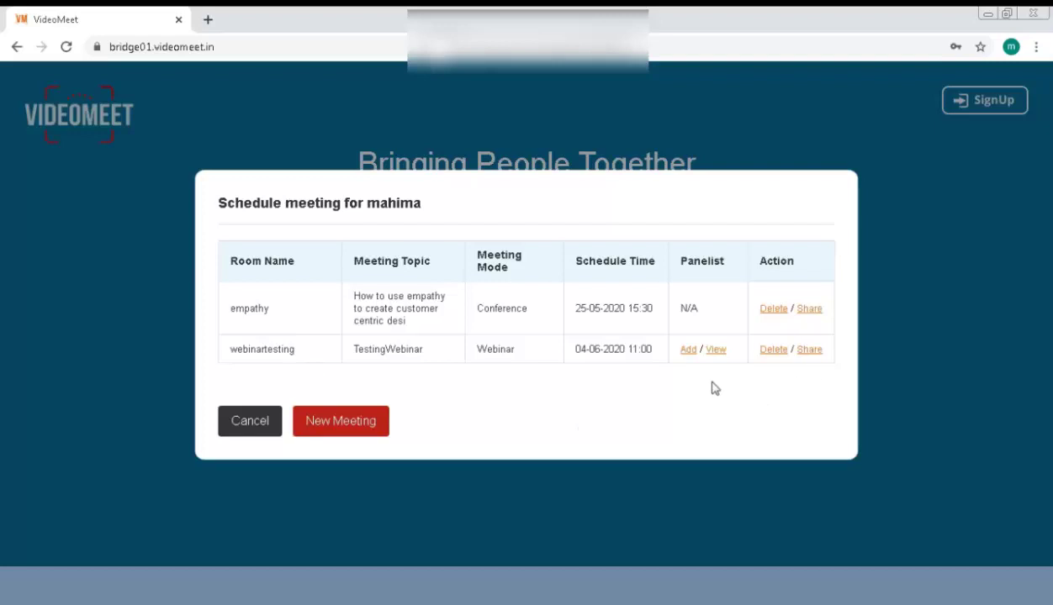
Create a new webinar with the topic 'Work from home concept'.
{"action": "left_click", "coordinate": [342, 418]}
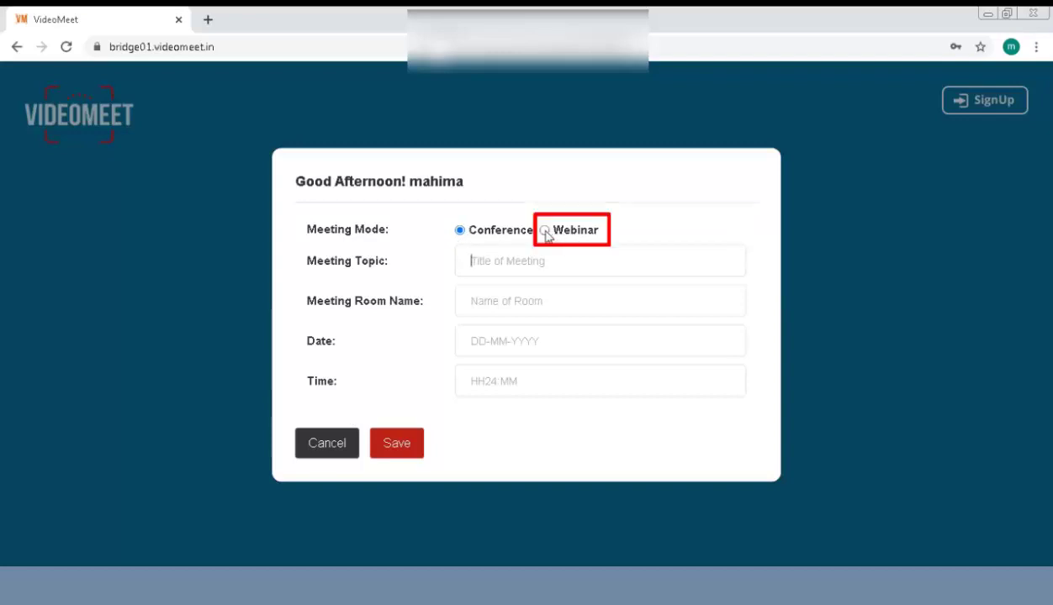
{"action": "left_click", "coordinate": [545, 232]}
{"action": "left_click", "coordinate": [505, 262]}
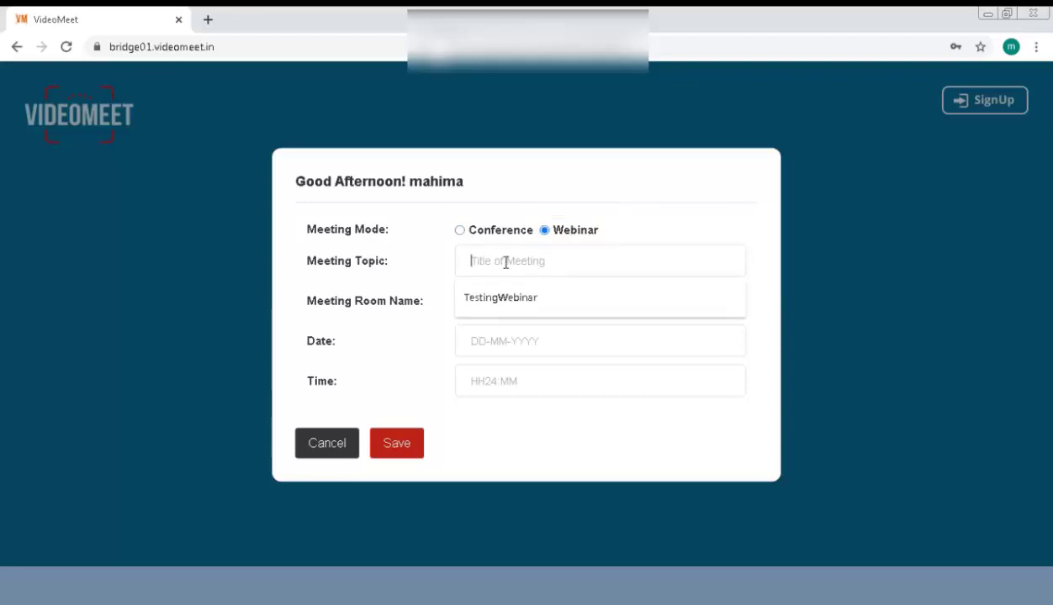
{"action": "type", "text": "WORK from "}
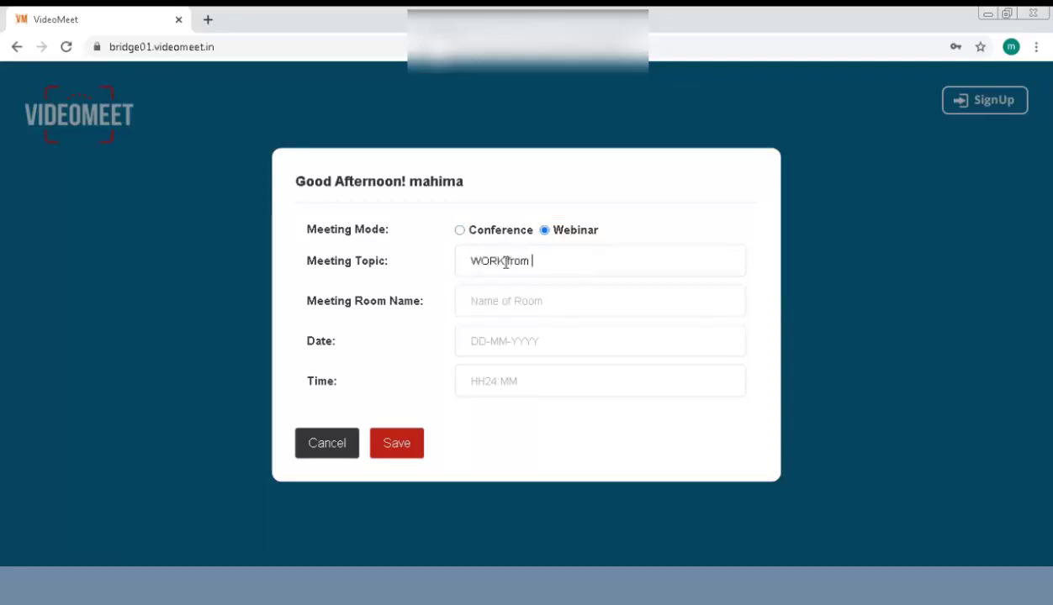
{"action": "type", "text": "home co"}
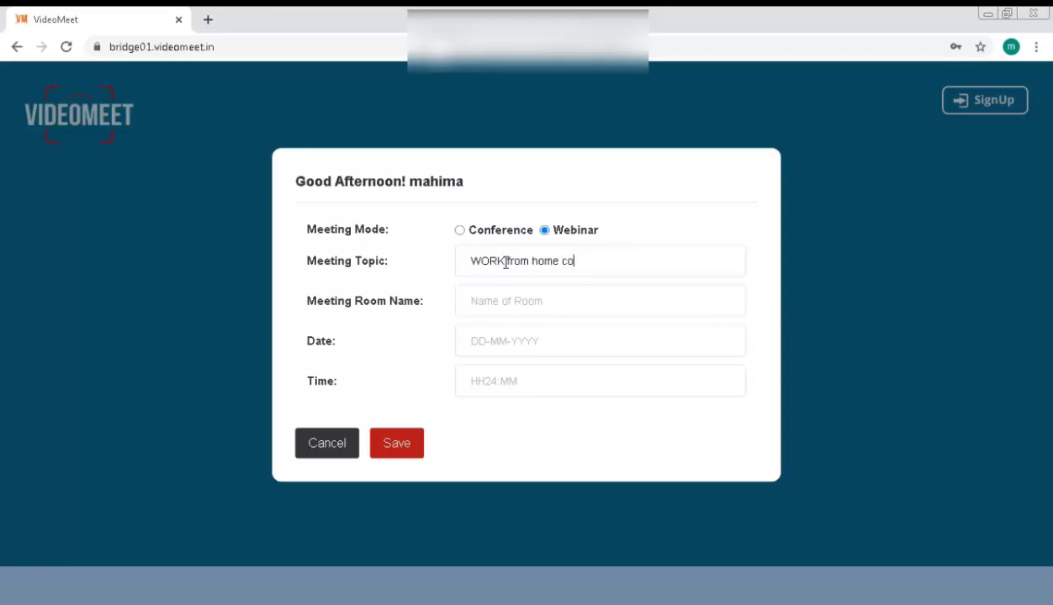
{"action": "type", "text": "ncept"}
{"action": "left_click", "coordinate": [505, 263]}
{"action": "key", "text": "BackSpace"}
{"action": "key", "text": "BackSpace"}
{"action": "key", "text": "BackSpace"}
{"action": "type", "text": "ork"}
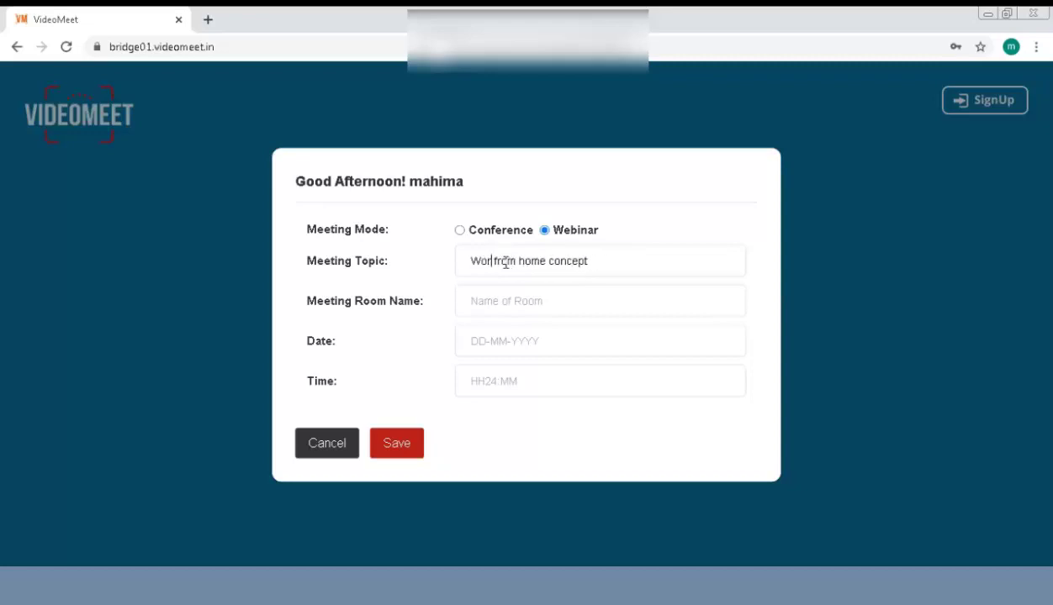
Enter 'WFHome' as the webinar's meeting room name.
{"action": "left_click", "coordinate": [523, 302]}
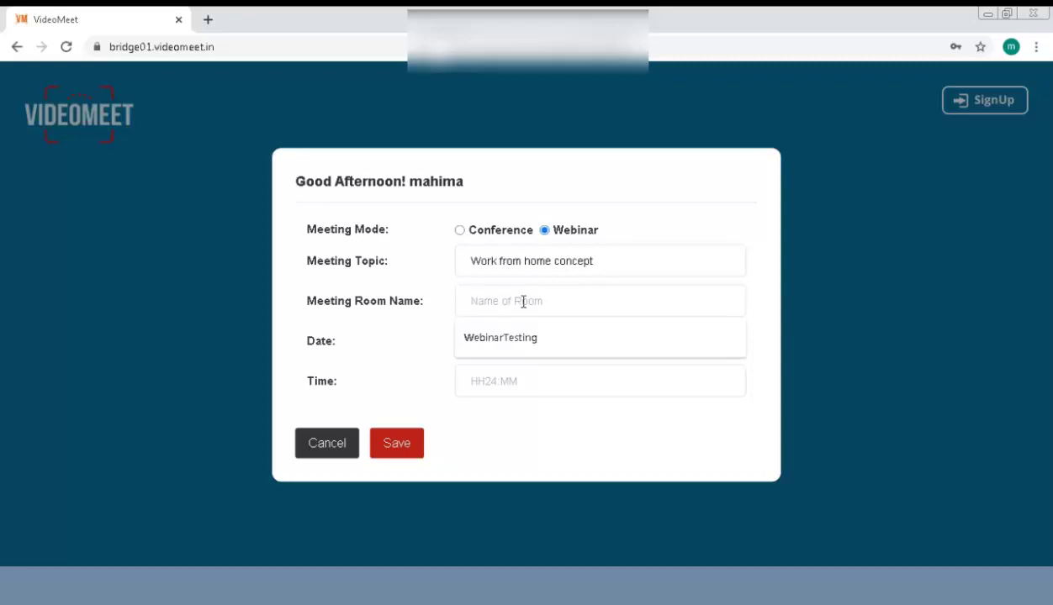
{"action": "type", "text": "WFH"}
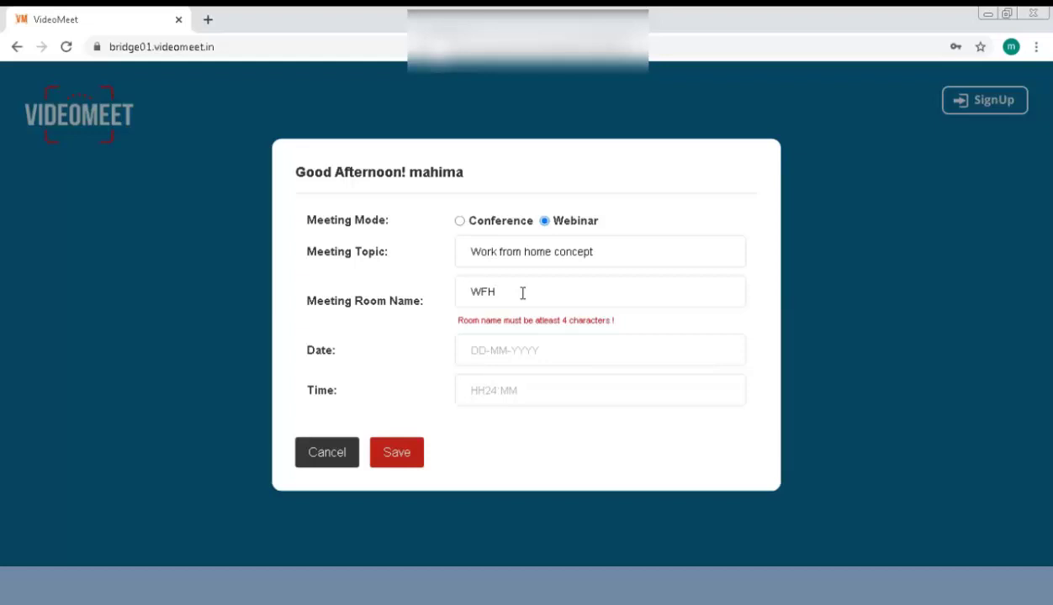
{"action": "type", "text": "ome"}
Schedule the WFHome webinar for 04-06-2020 at 16:35 and save it.
{"action": "left_click", "coordinate": [521, 360]}
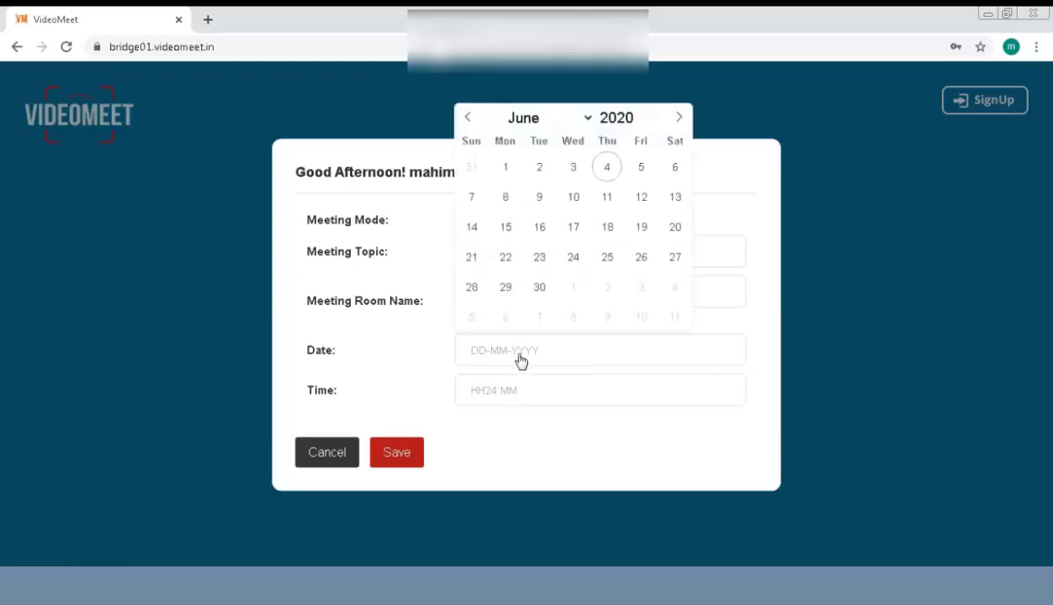
{"action": "left_click", "coordinate": [608, 169]}
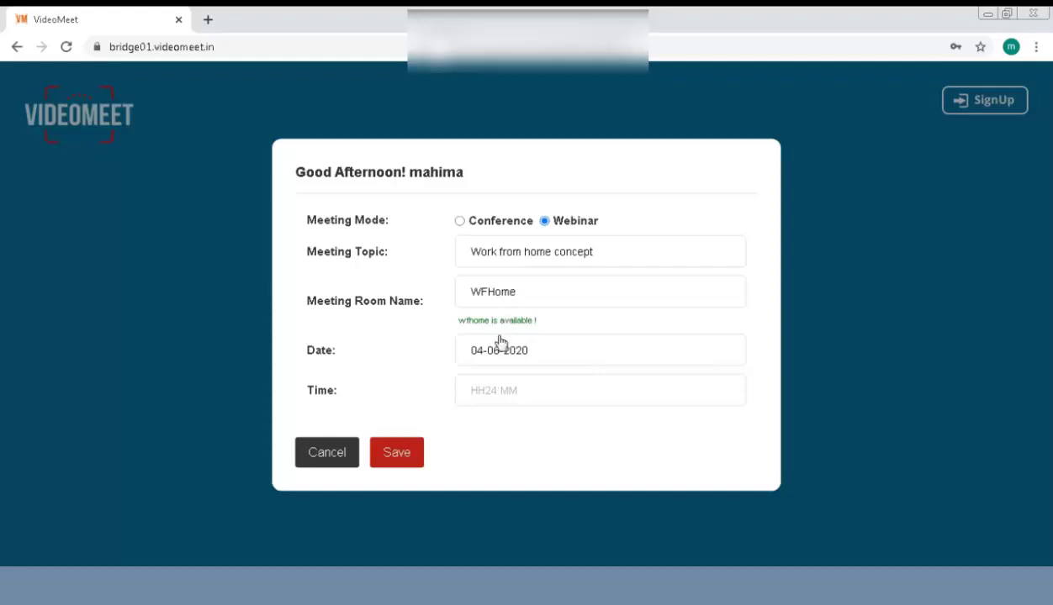
{"action": "left_click", "coordinate": [490, 402]}
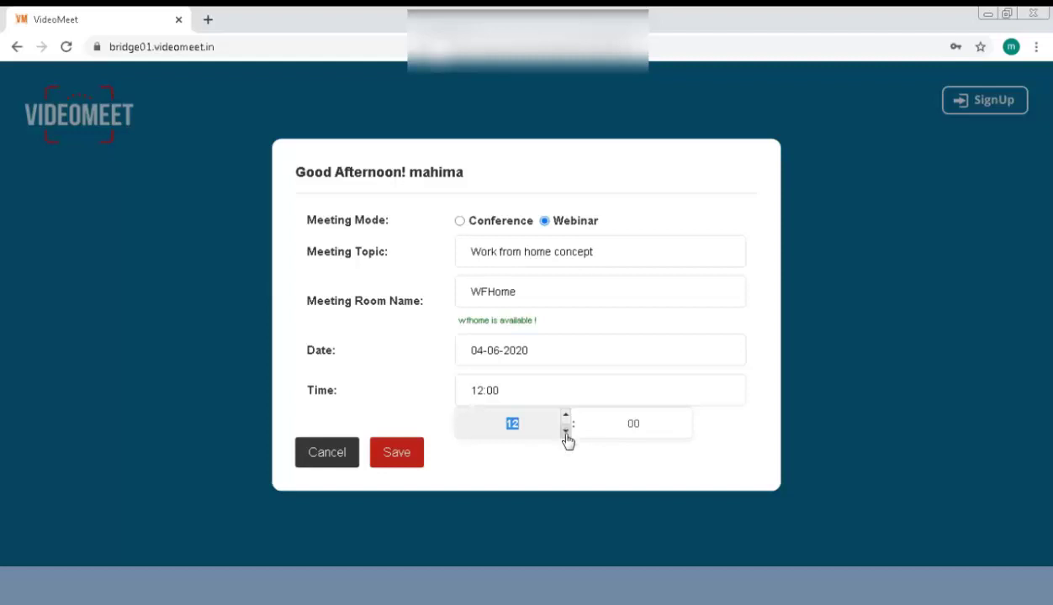
{"action": "left_click", "coordinate": [565, 418]}
{"action": "left_click", "coordinate": [566, 418]}
{"action": "left_click", "coordinate": [566, 418]}
{"action": "left_click", "coordinate": [566, 418]}
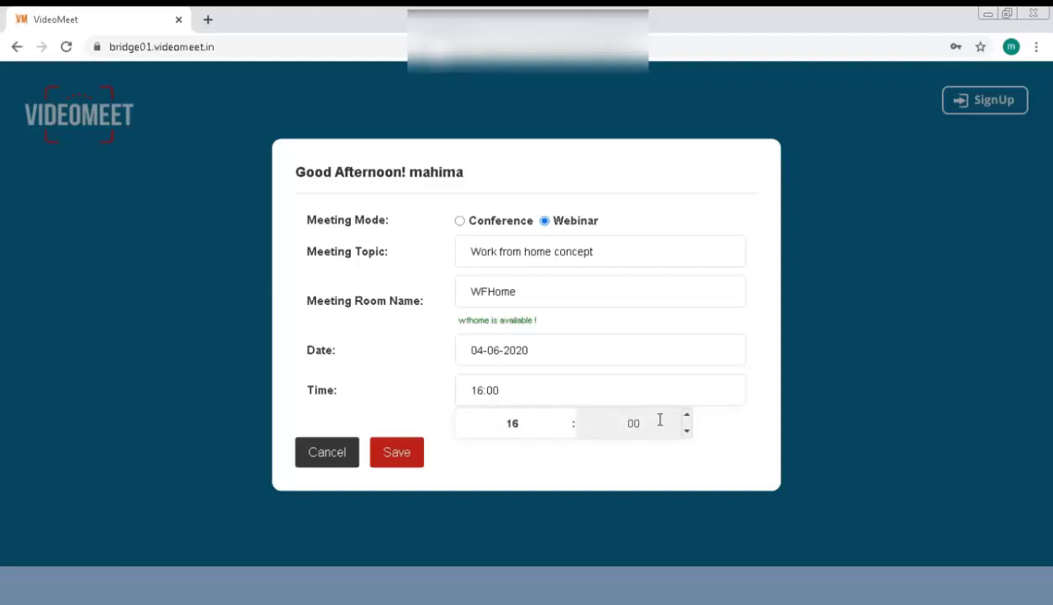
{"action": "left_click", "coordinate": [687, 418]}
{"action": "left_click", "coordinate": [687, 418]}
{"action": "left_click", "coordinate": [687, 418]}
{"action": "left_click", "coordinate": [687, 418]}
{"action": "left_click", "coordinate": [687, 418]}
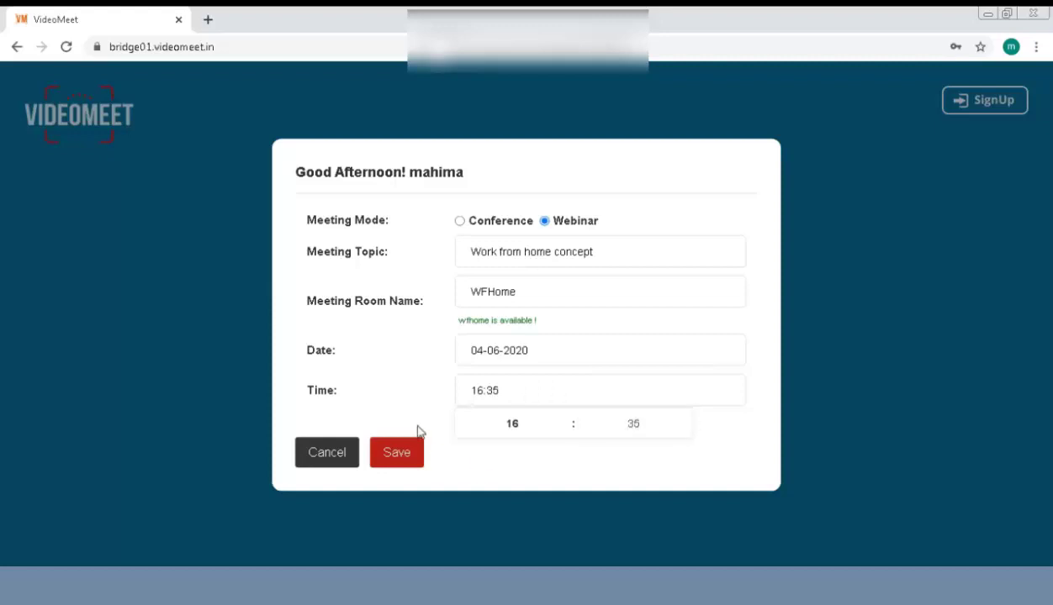
{"action": "left_click", "coordinate": [402, 452]}
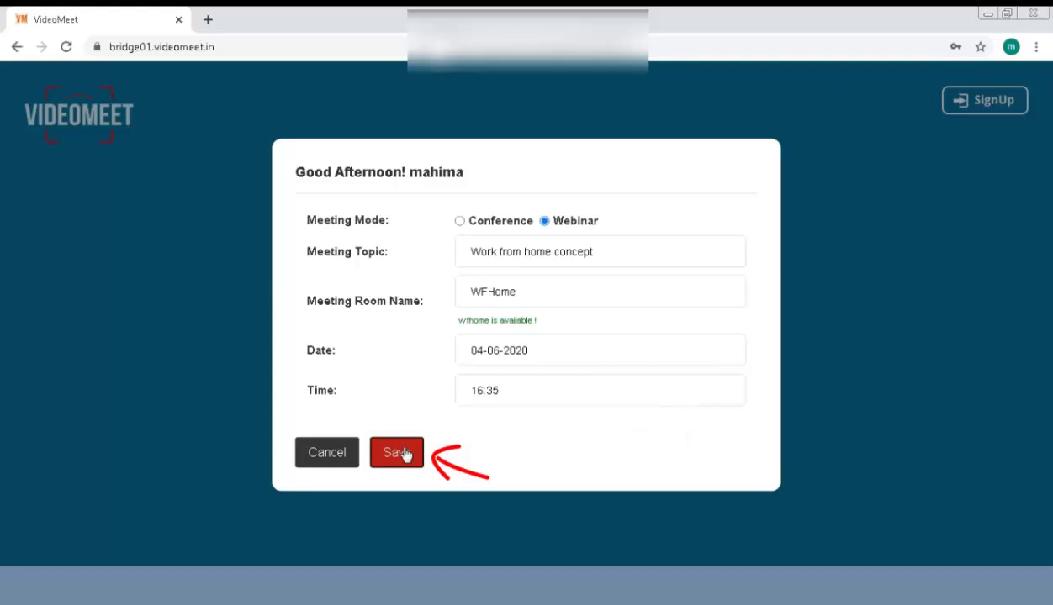
{"action": "left_click", "coordinate": [659, 138]}
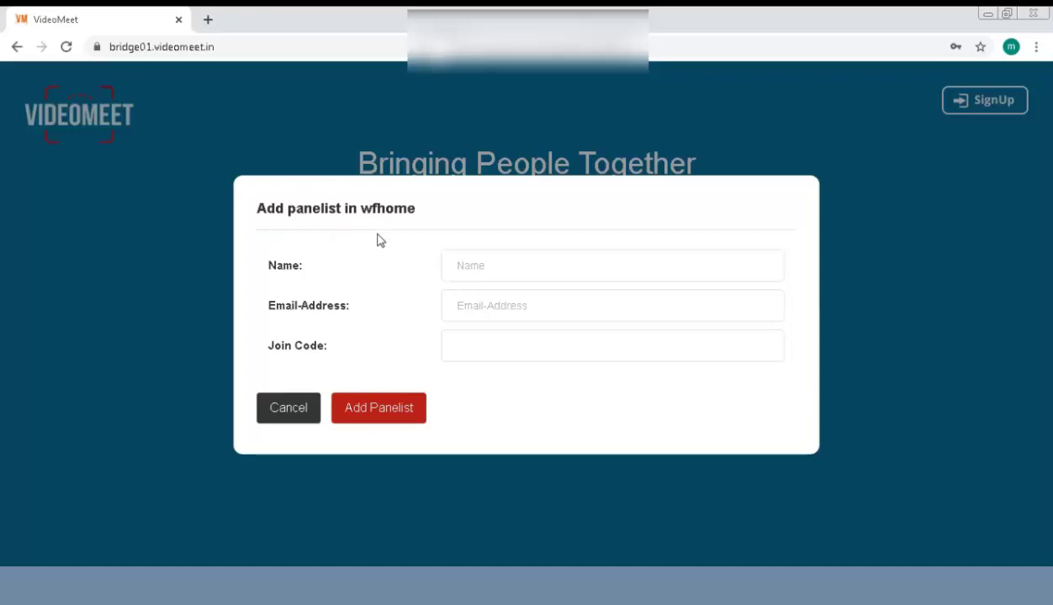
{"action": "left_click", "coordinate": [474, 269]}
{"action": "type", "text": "Pooja"}
{"action": "left_click", "coordinate": [499, 304]}
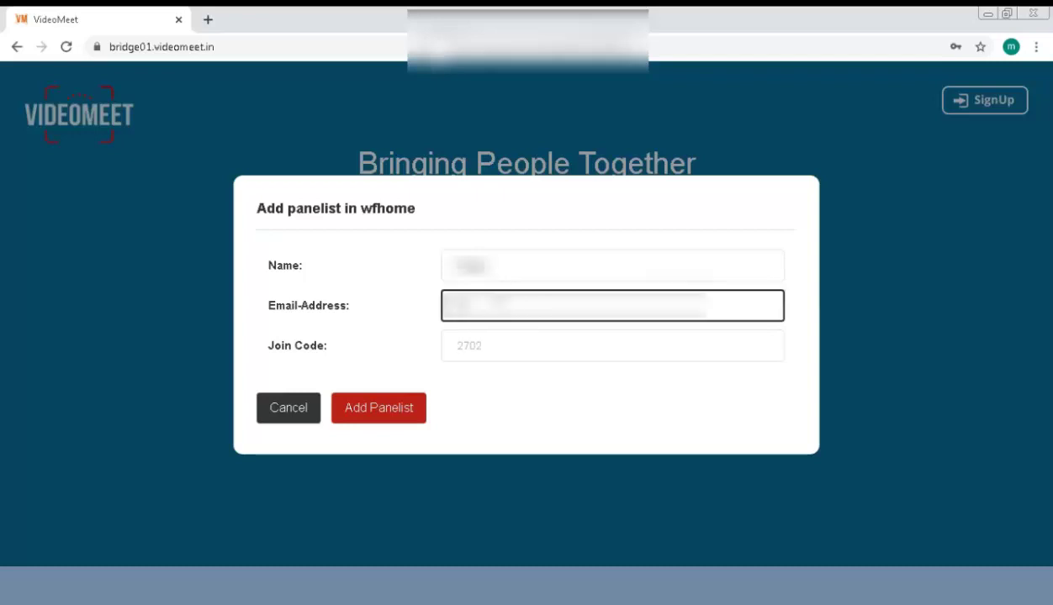
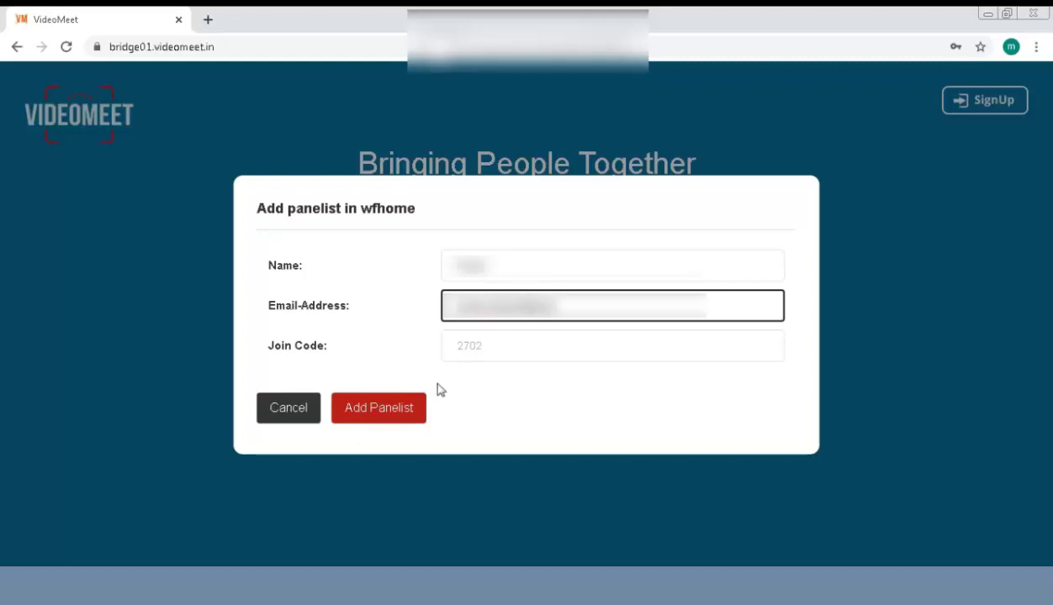
{"action": "left_click", "coordinate": [658, 246]}
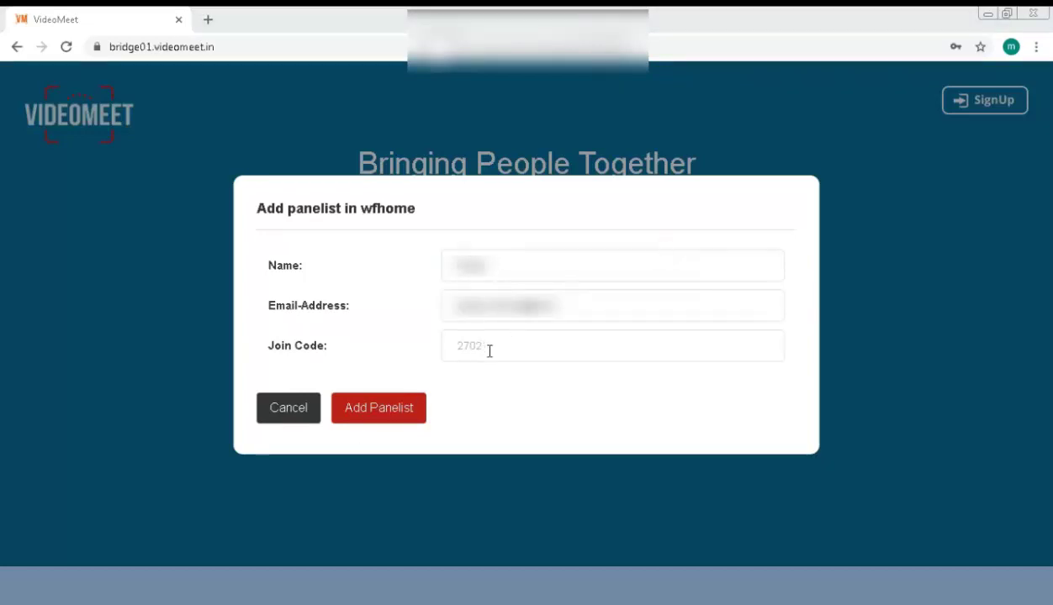
{"action": "left_click", "coordinate": [390, 413]}
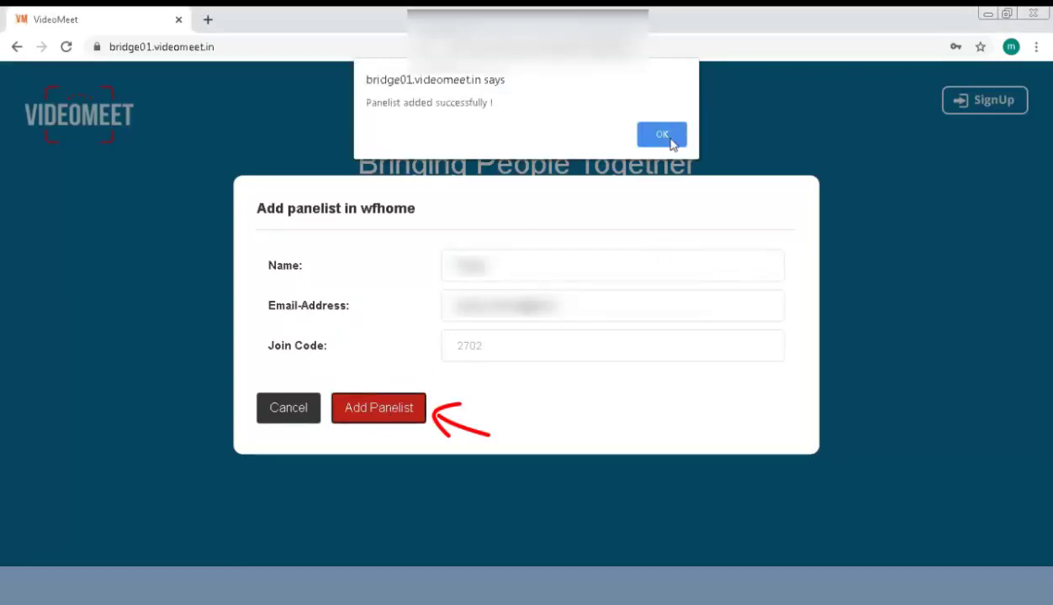
{"action": "left_click", "coordinate": [669, 135]}
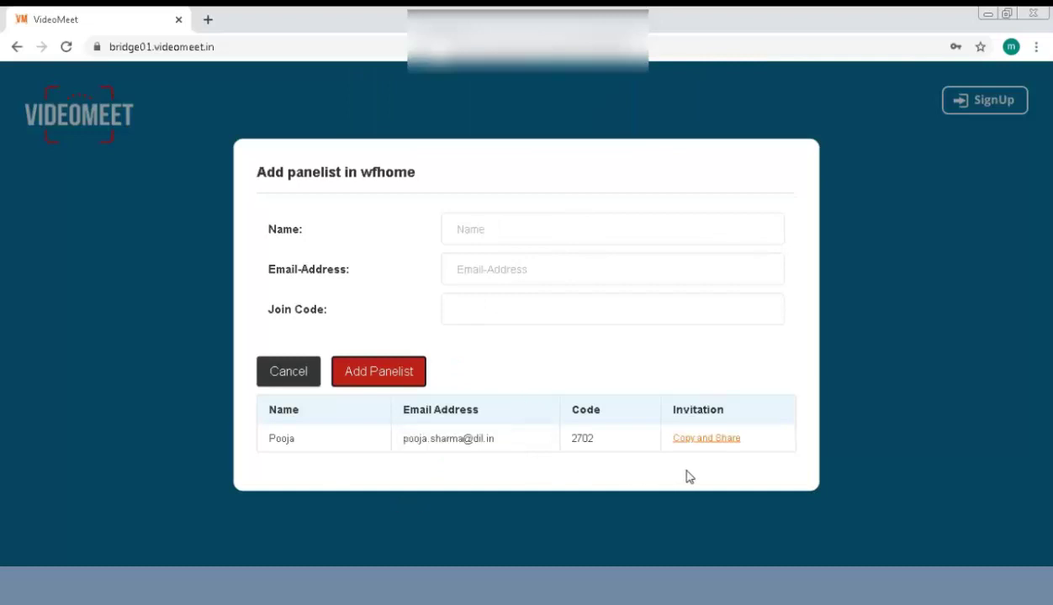
Look through the panelist's shareable invitation, then close it and the Add panelist form.
{"action": "left_click", "coordinate": [722, 441]}
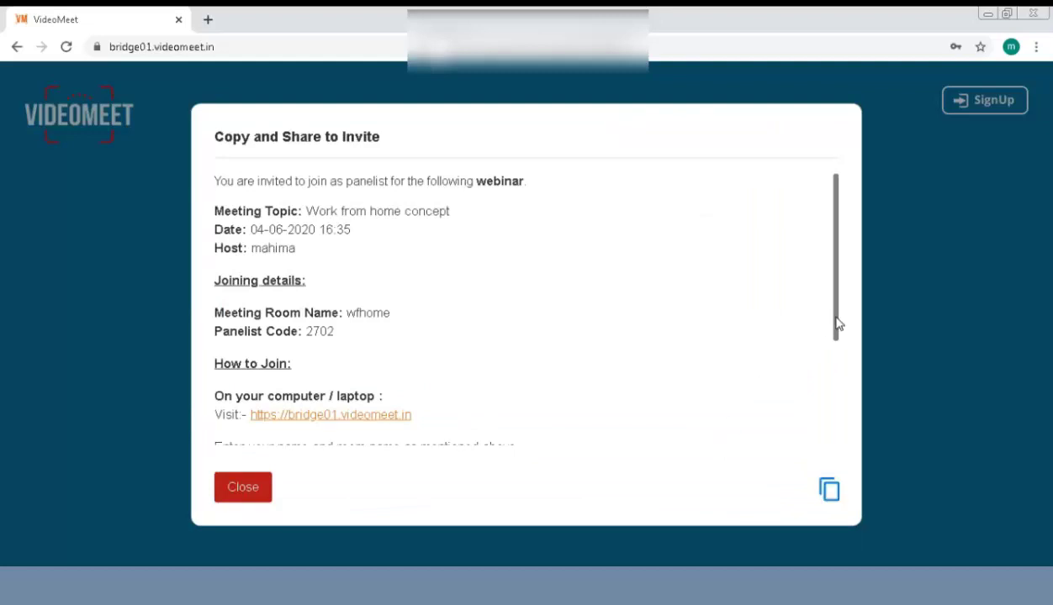
{"action": "left_click_drag", "start_coordinate": [837, 325], "coordinate": [845, 446]}
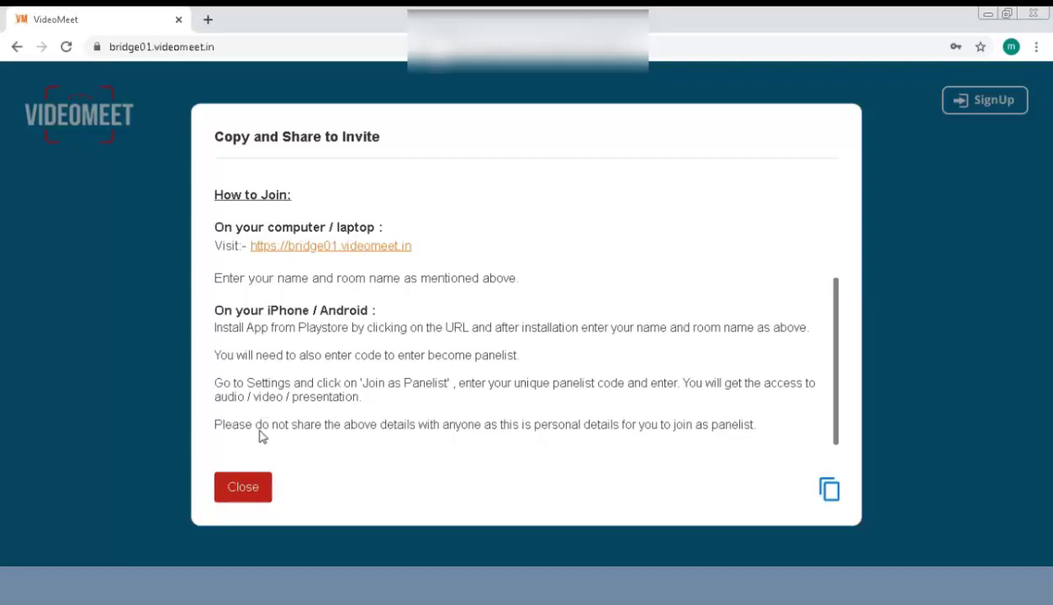
{"action": "left_click", "coordinate": [250, 490]}
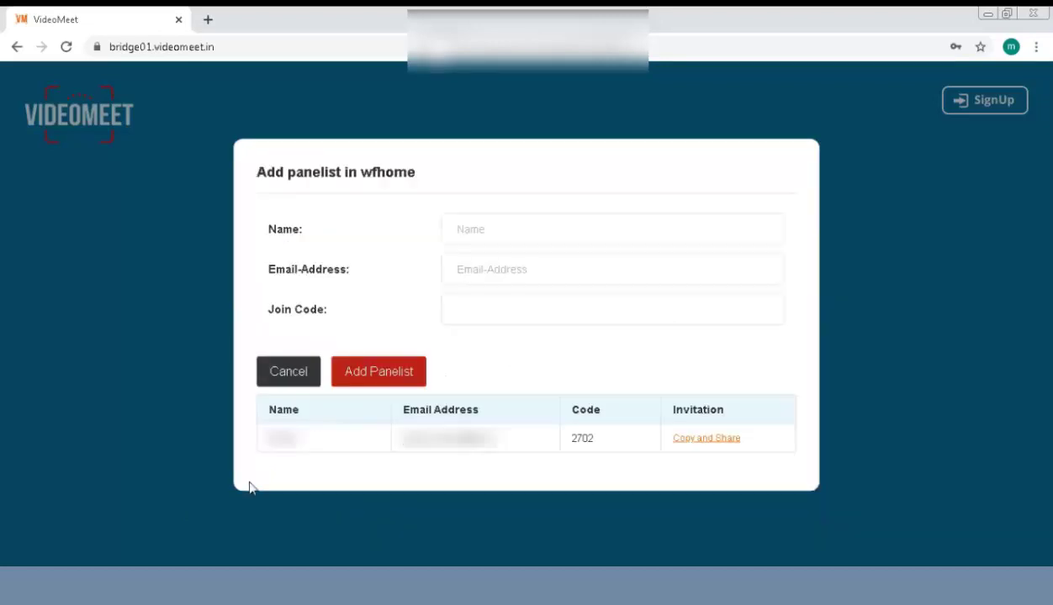
{"action": "left_click", "coordinate": [303, 370]}
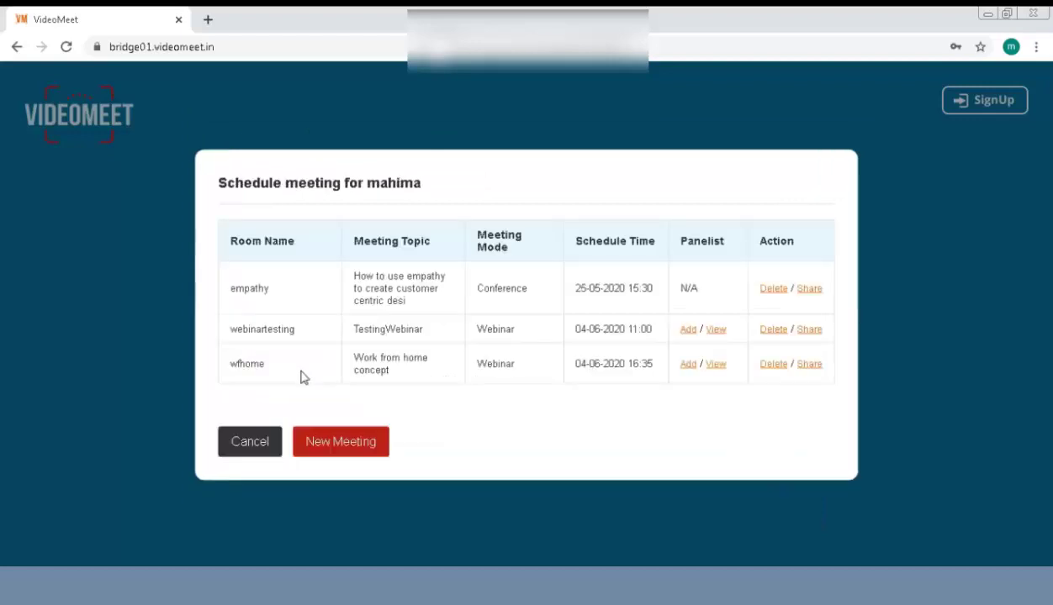
Leave the schedule list and start the 'wfhome' meeting room.
{"action": "left_click", "coordinate": [262, 457]}
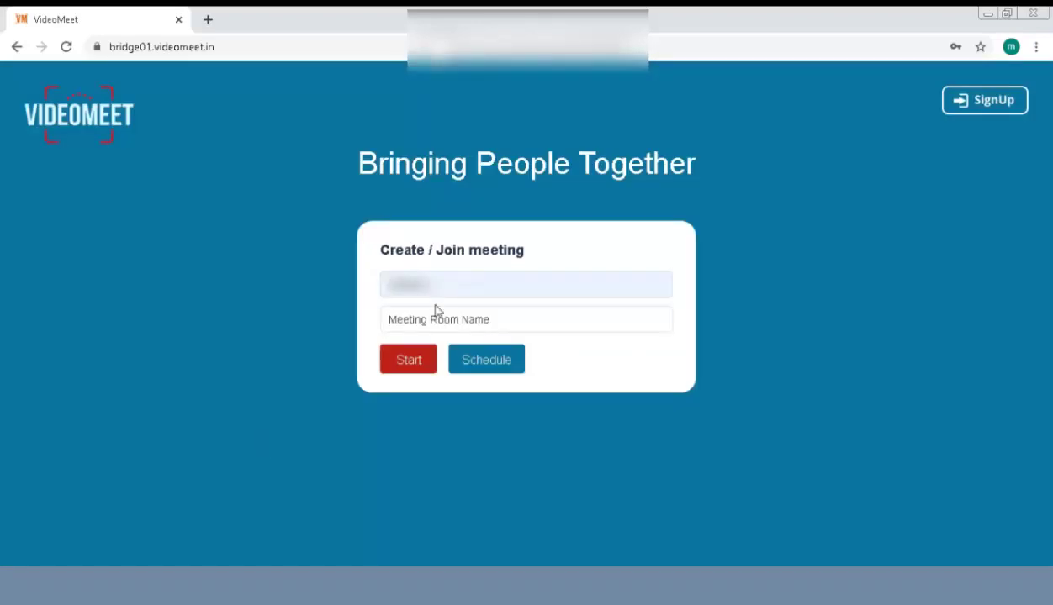
{"action": "left_click", "coordinate": [437, 314]}
{"action": "type", "text": "wfhome"}
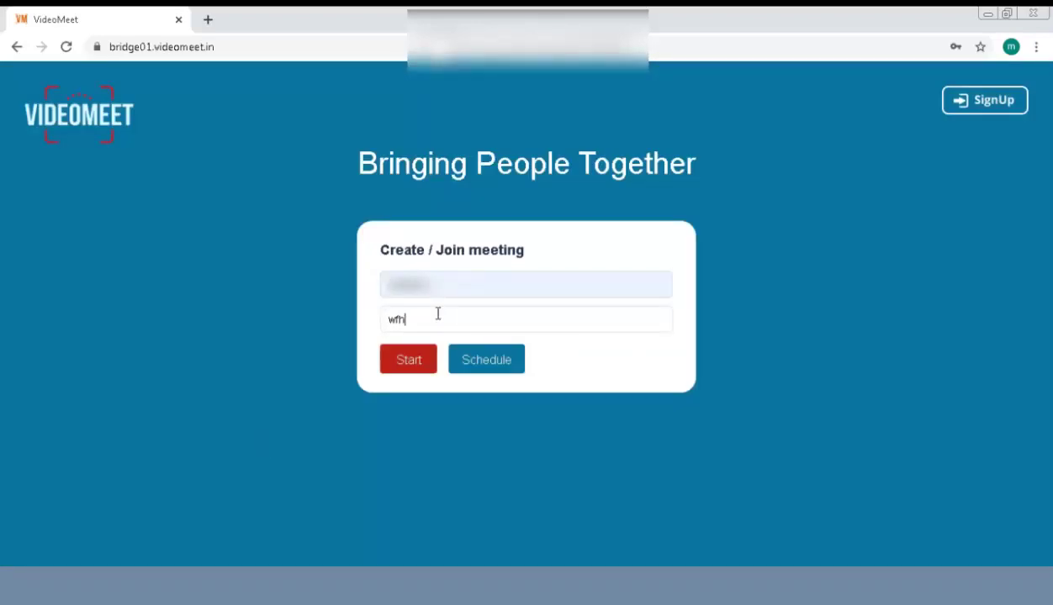
{"action": "left_click", "coordinate": [428, 369]}
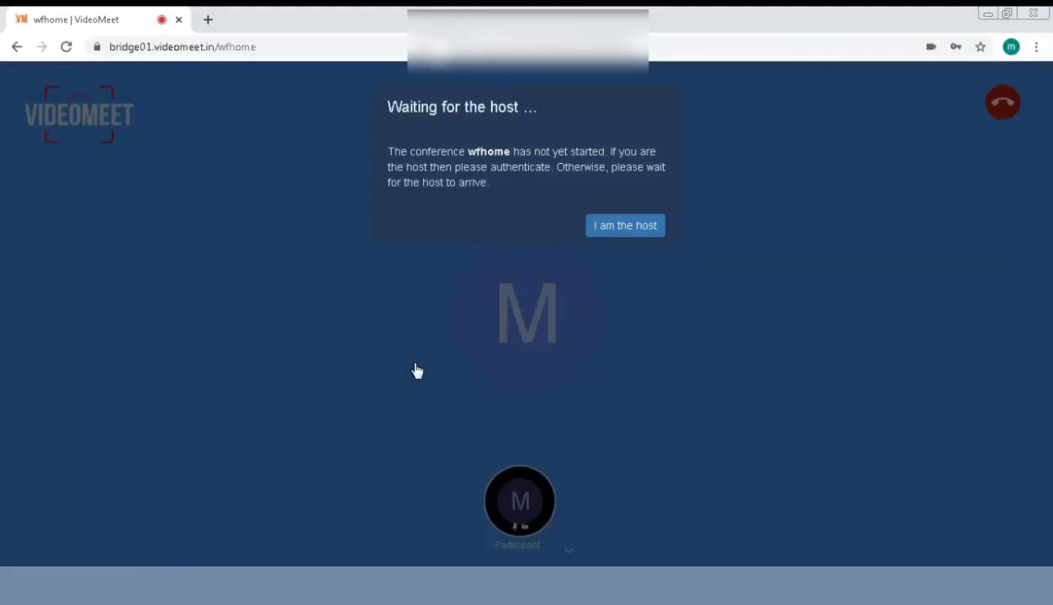
Claim host rights for wfhome using the saved room password.
{"action": "left_click", "coordinate": [634, 233]}
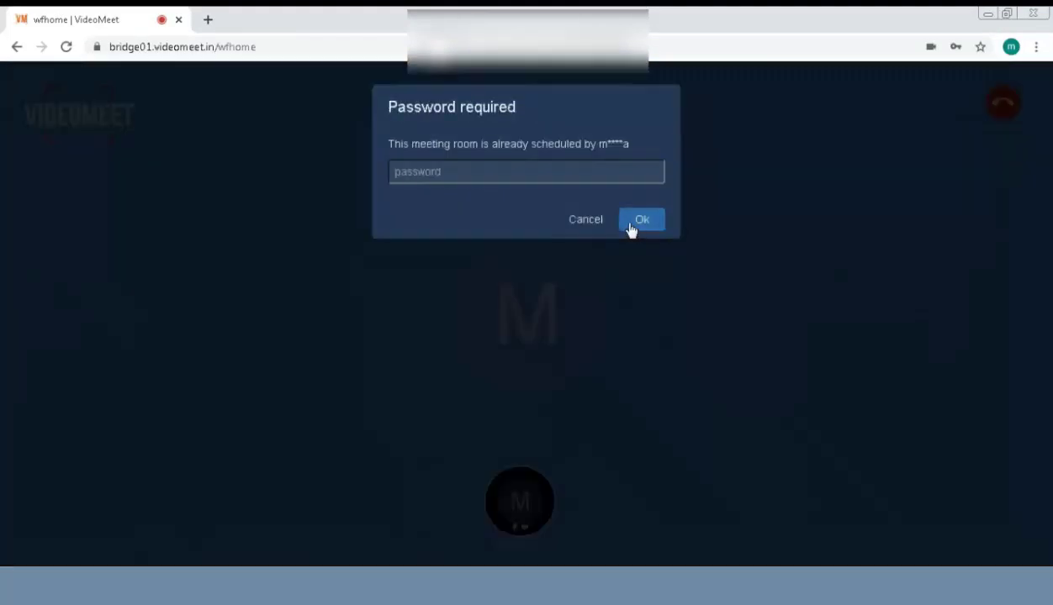
{"action": "left_click", "coordinate": [519, 178]}
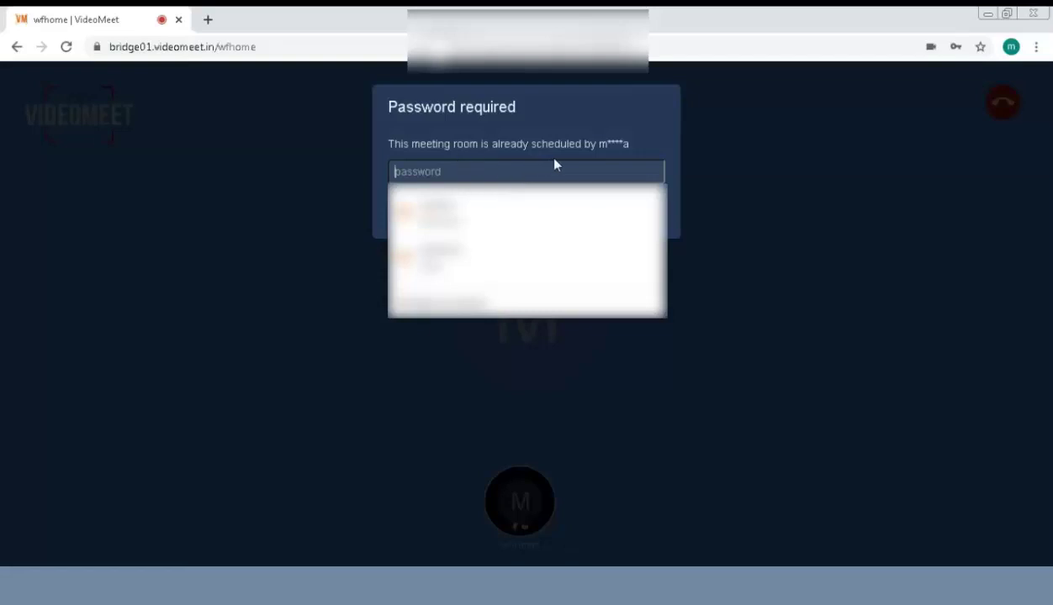
{"action": "left_click", "coordinate": [446, 212]}
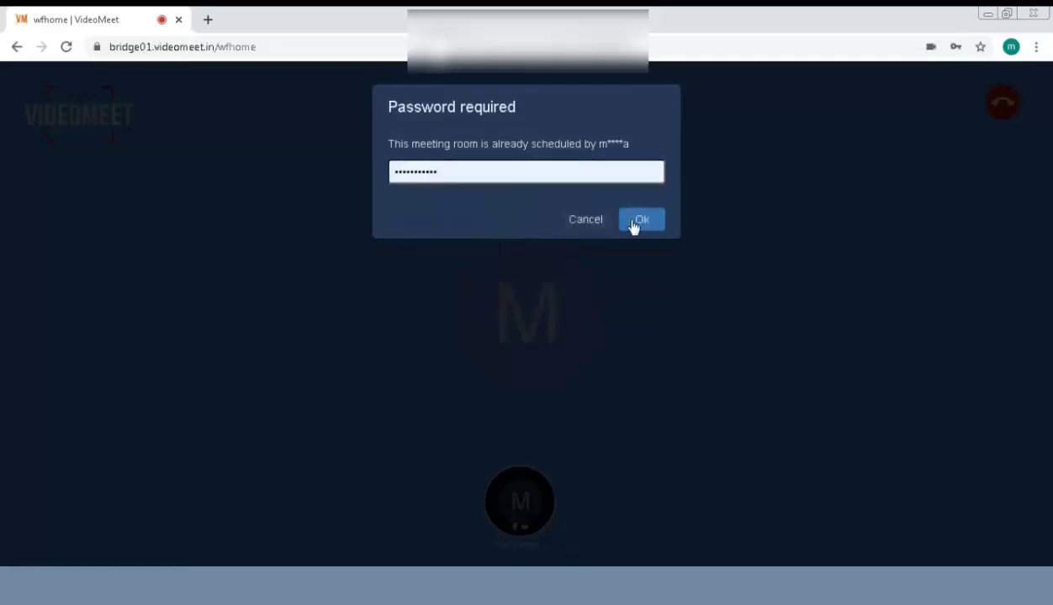
{"action": "left_click", "coordinate": [639, 220]}
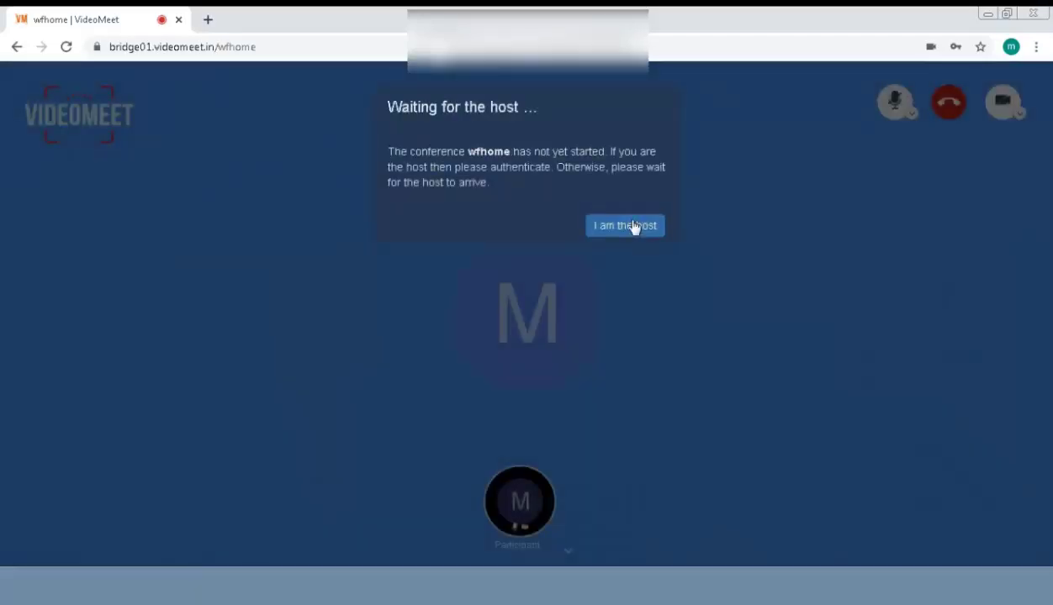
{"action": "left_click", "coordinate": [633, 227]}
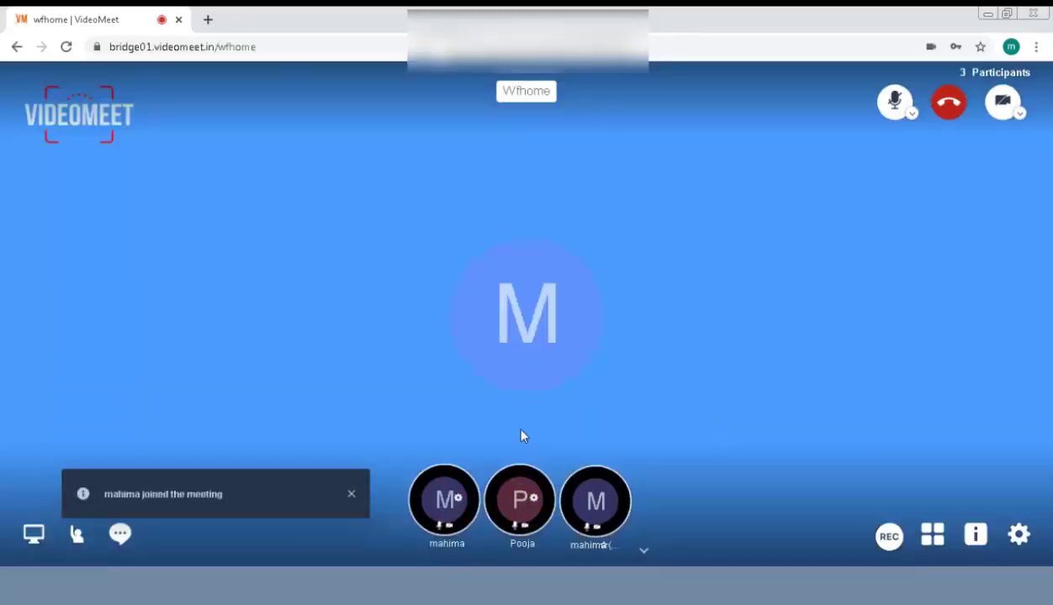
Dismiss the join notification, then hang up the live three-participant wfhome call.
{"action": "left_click", "coordinate": [351, 495]}
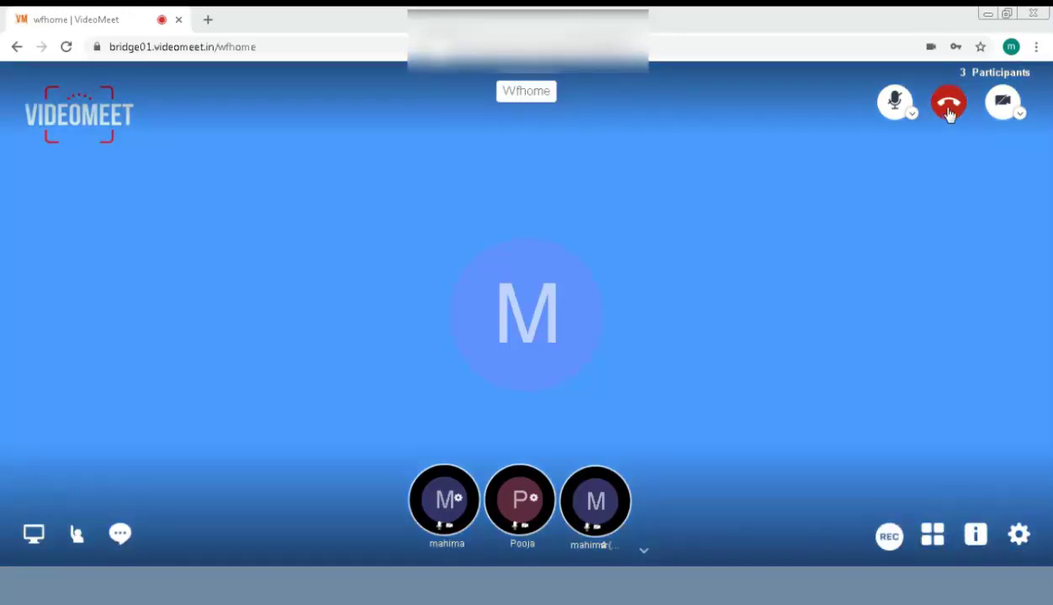
{"action": "left_click", "coordinate": [948, 102]}
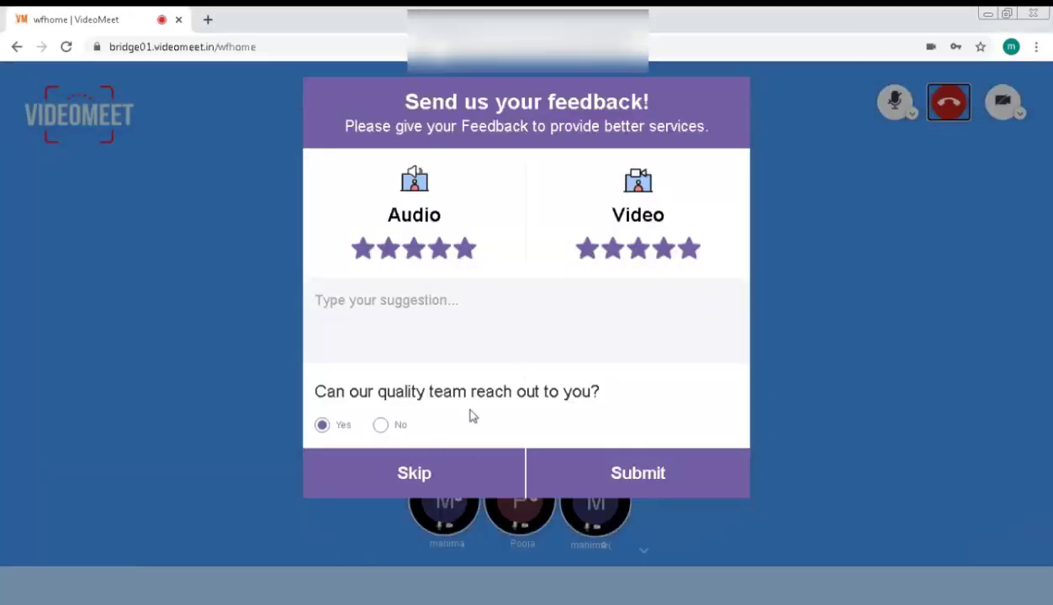
Submit the feedback form with five-star Audio and Video ratings and Yes for contact.
{"action": "left_click", "coordinate": [407, 314]}
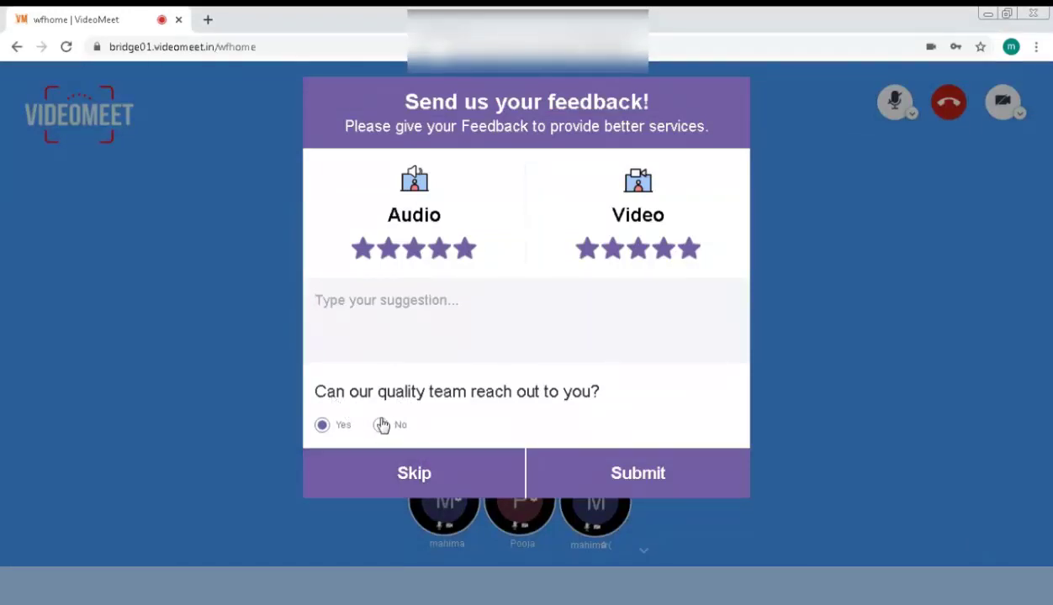
{"action": "left_click", "coordinate": [596, 478]}
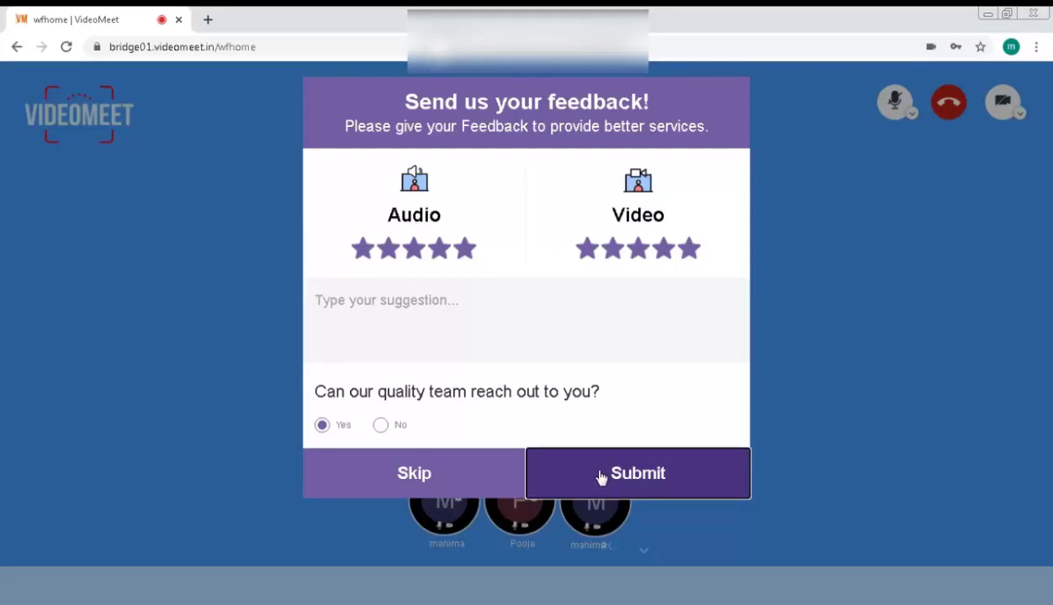